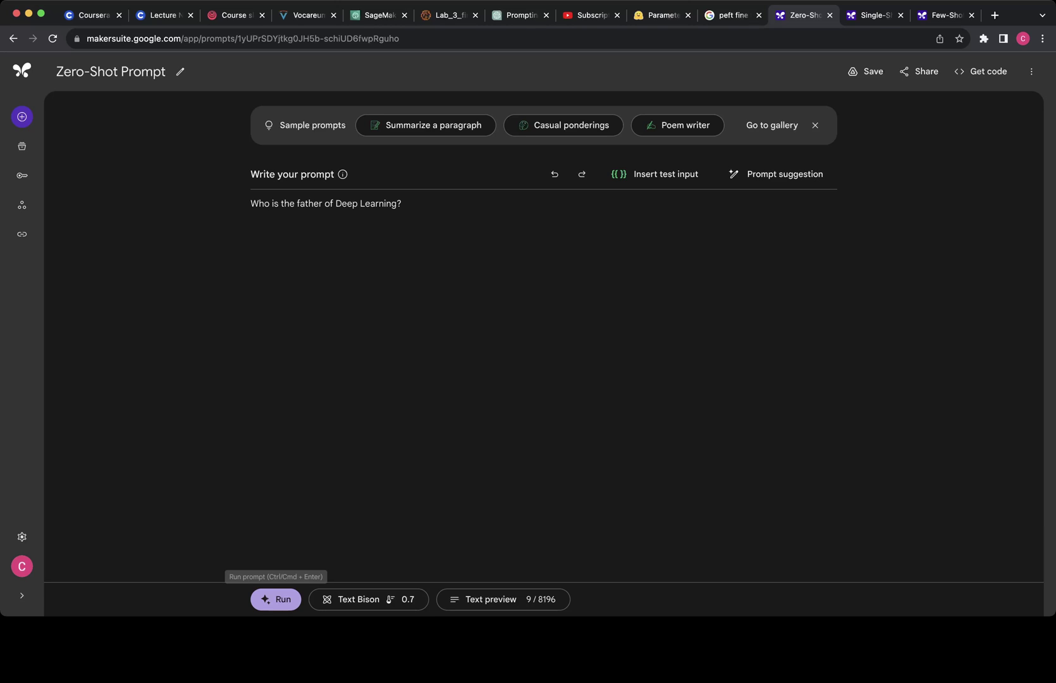
Run the zero-shot prompt about the father of Deep Learning, clear the generated answer and run it again.
left_click(275, 599)
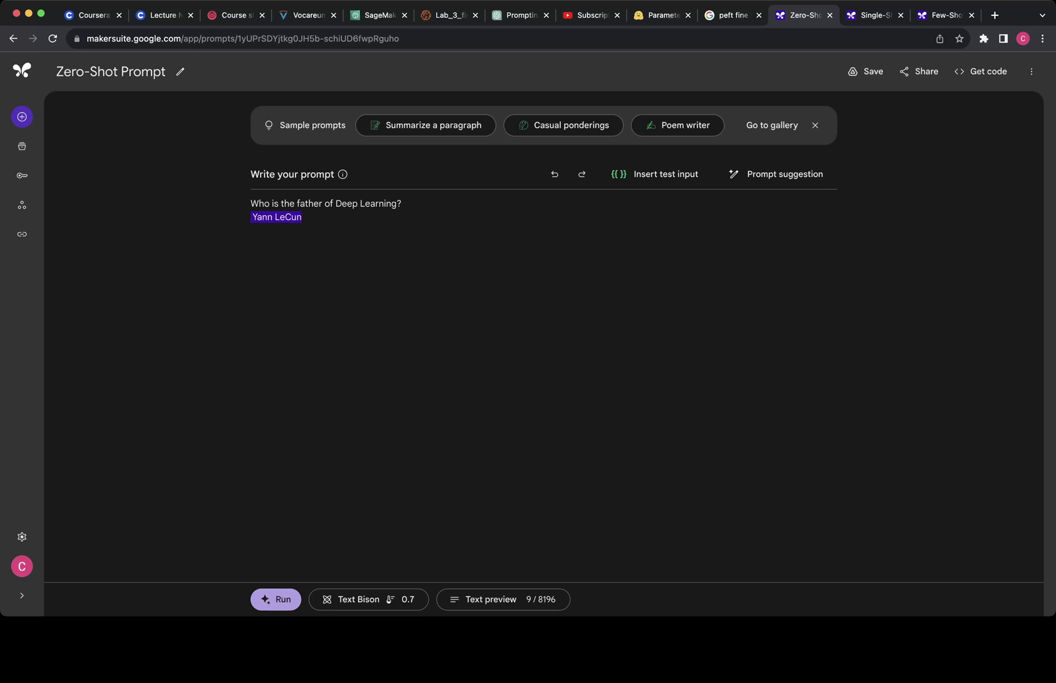
key("BackSpace")
key("BackSpace")
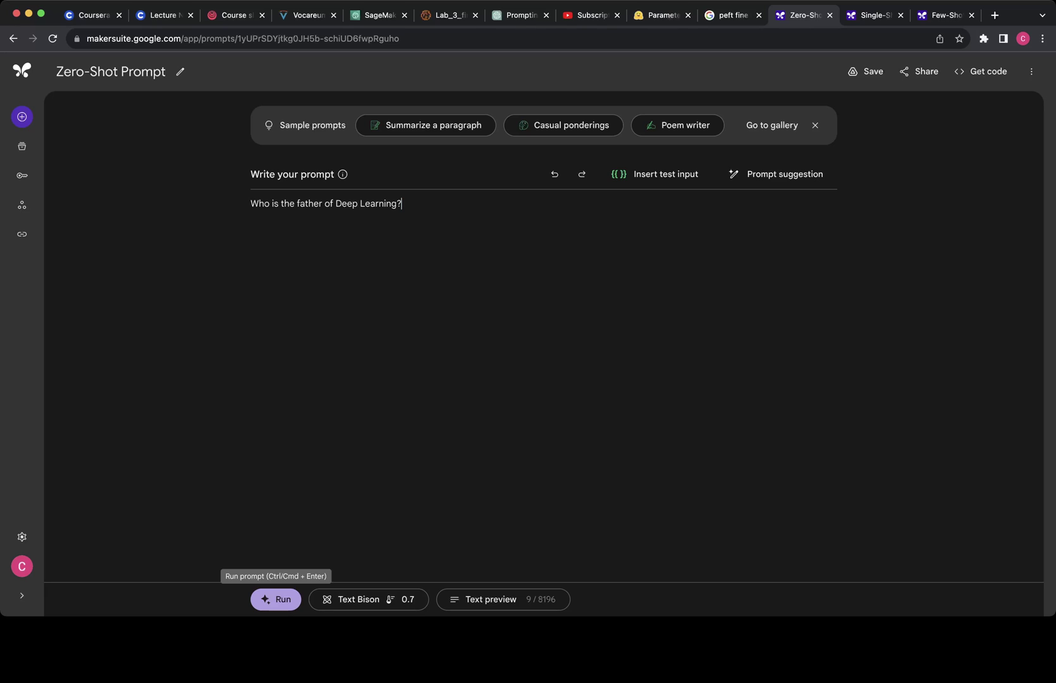
left_click(264, 598)
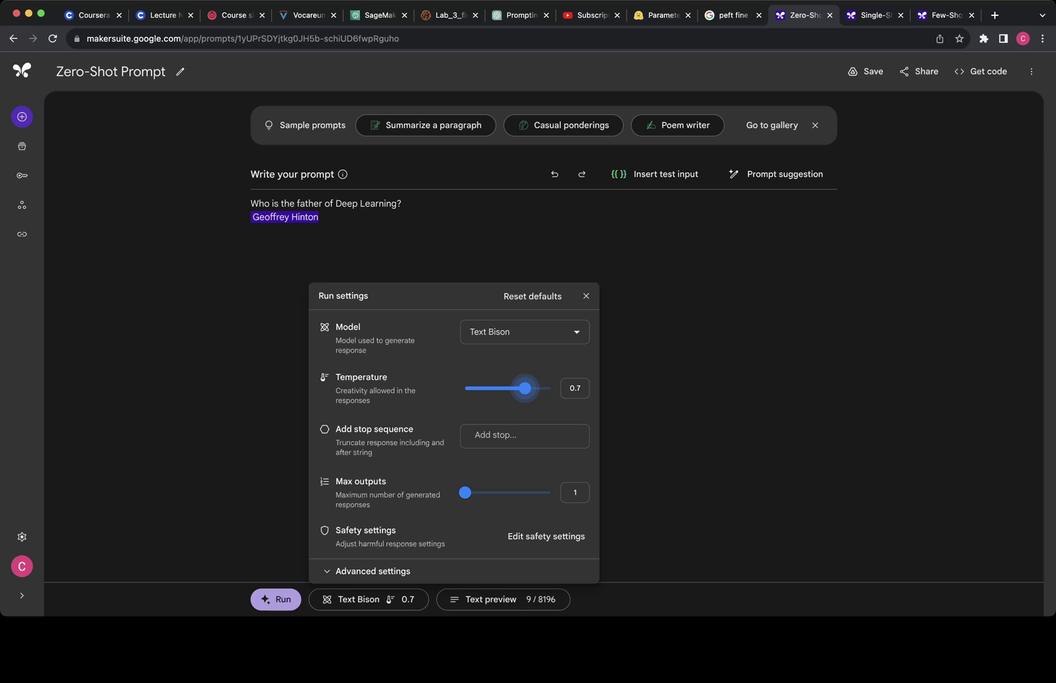
Set the model temperature to 0.25 and regenerate the answer to the zero-shot prompt.
left_click_drag(524, 387, 486, 387)
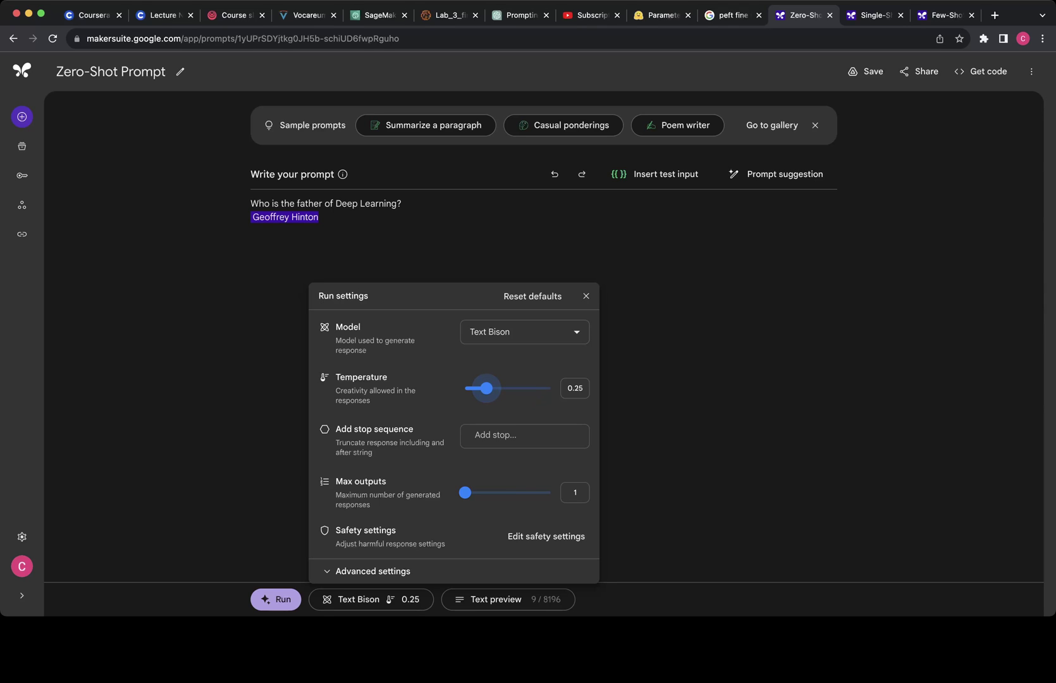
left_click(372, 570)
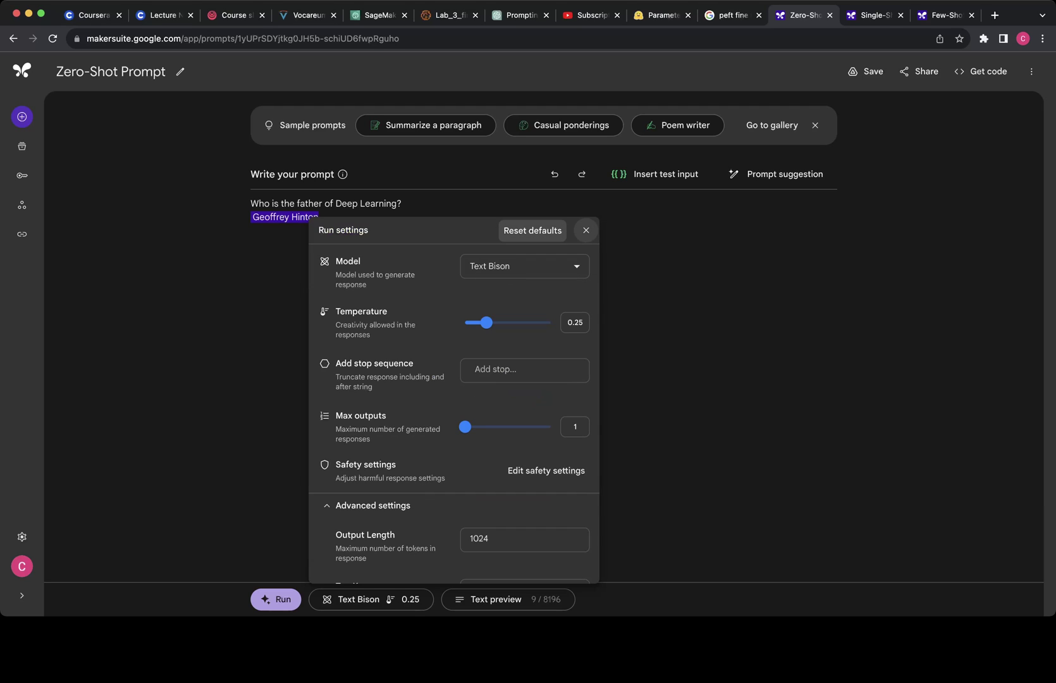
key("Escape")
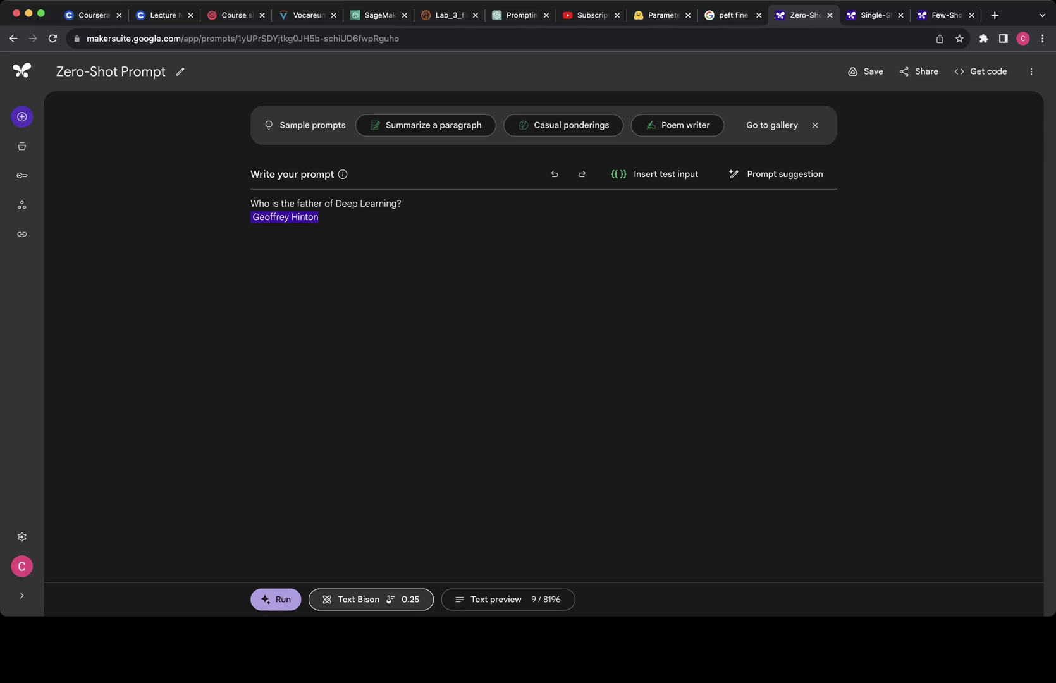
key("super+z")
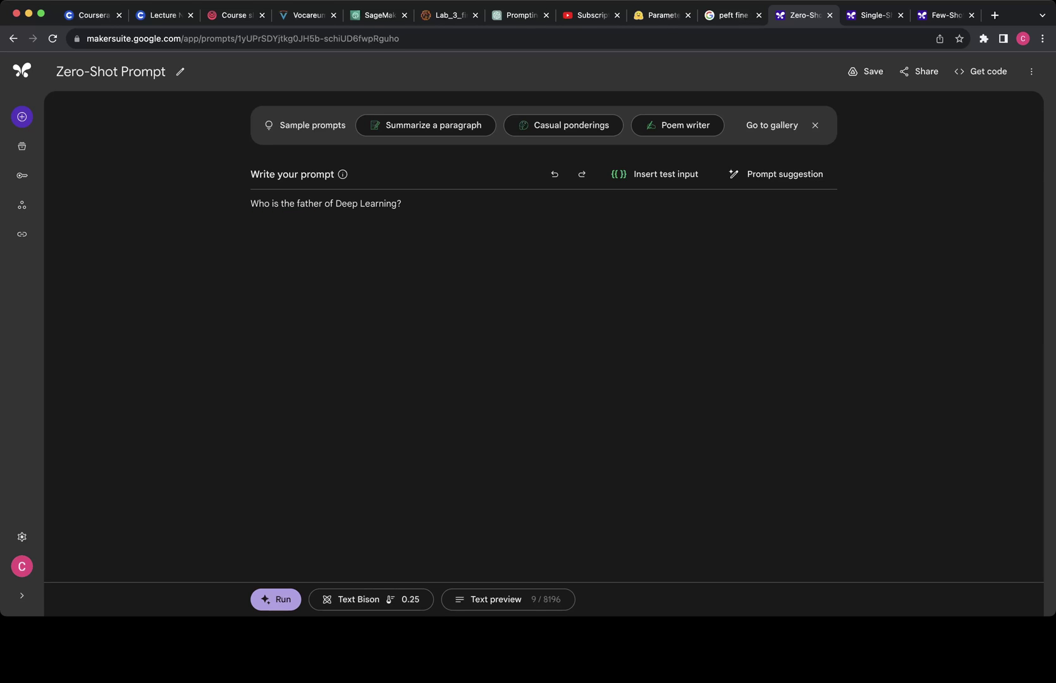
key("super+Return")
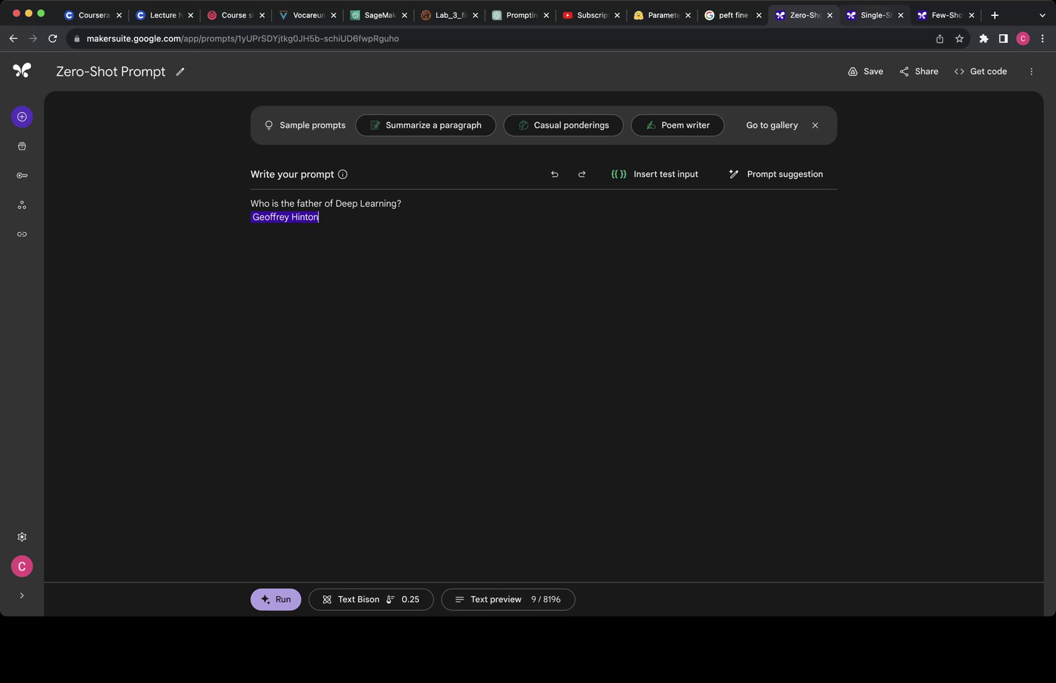
Switch to the Single-Shot Prompt and set its model temperature to 0.25 in the run settings.
left_click(874, 14)
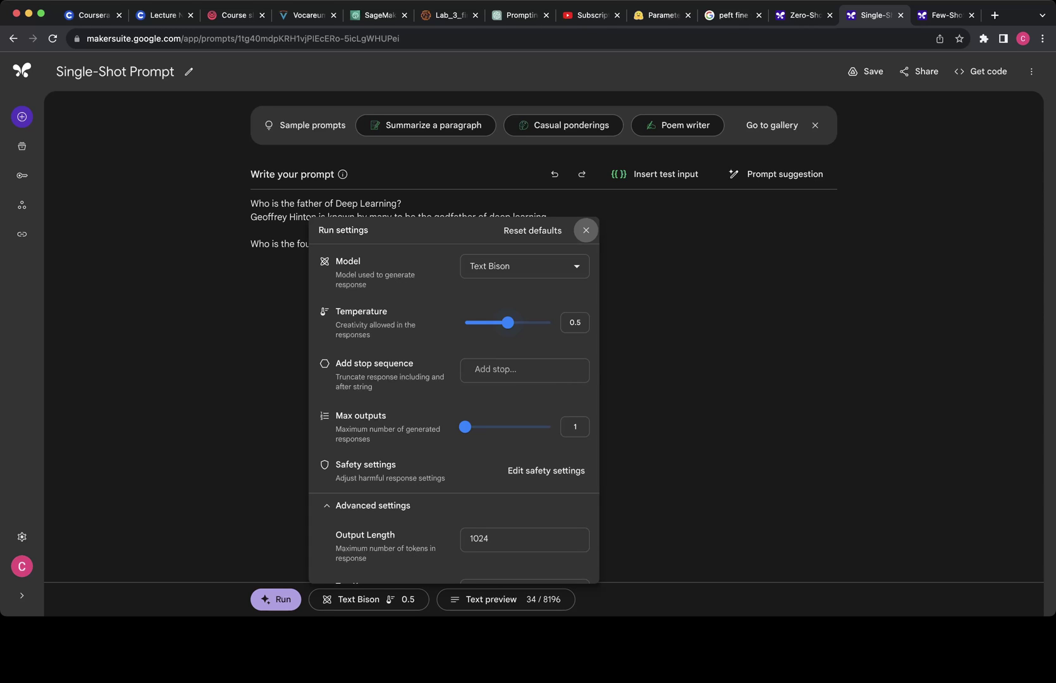
left_click(532, 230)
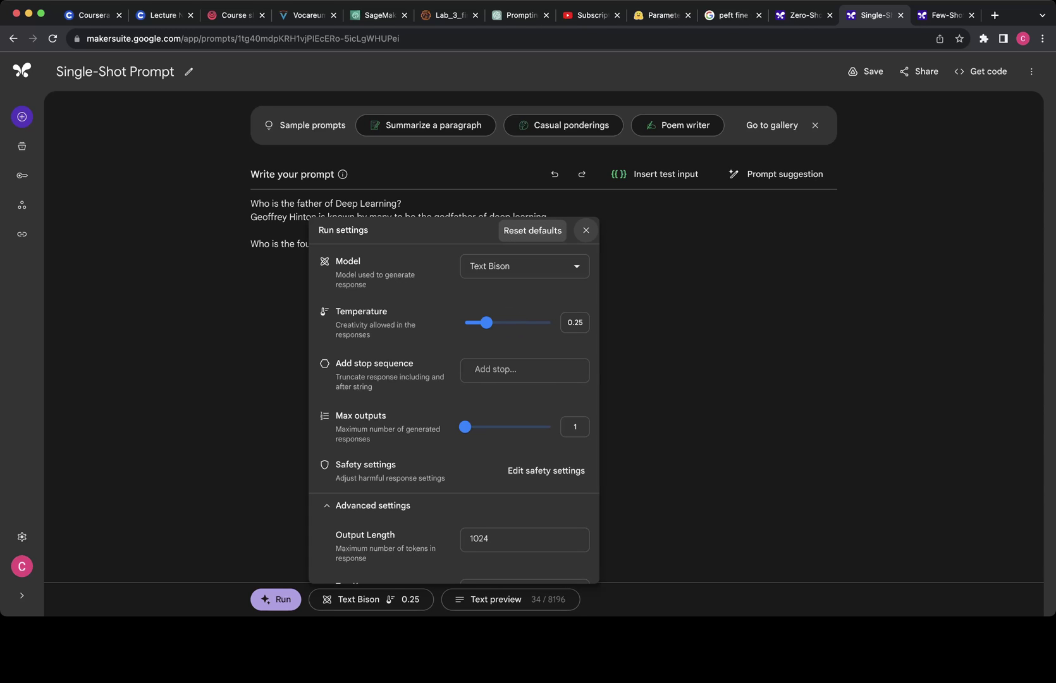
left_click(585, 230)
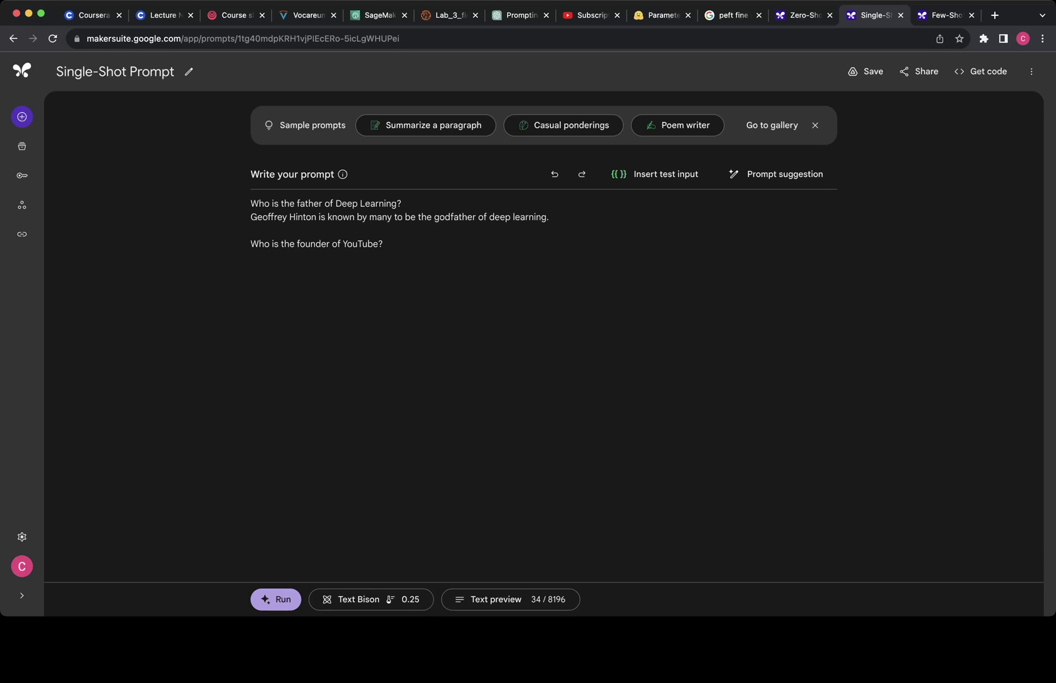
Highlight the example question and answer about Deep Learning, and run the single-shot prompt asking for the founder of YouTube.
key("shift+Down")
key("shift+Down")
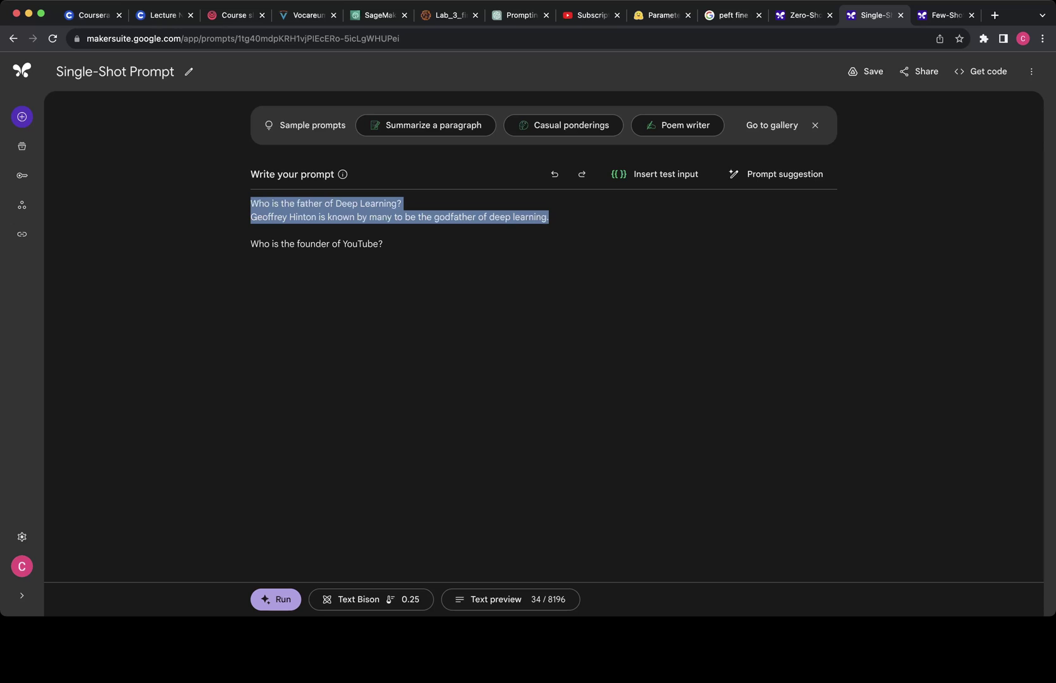
key("Right")
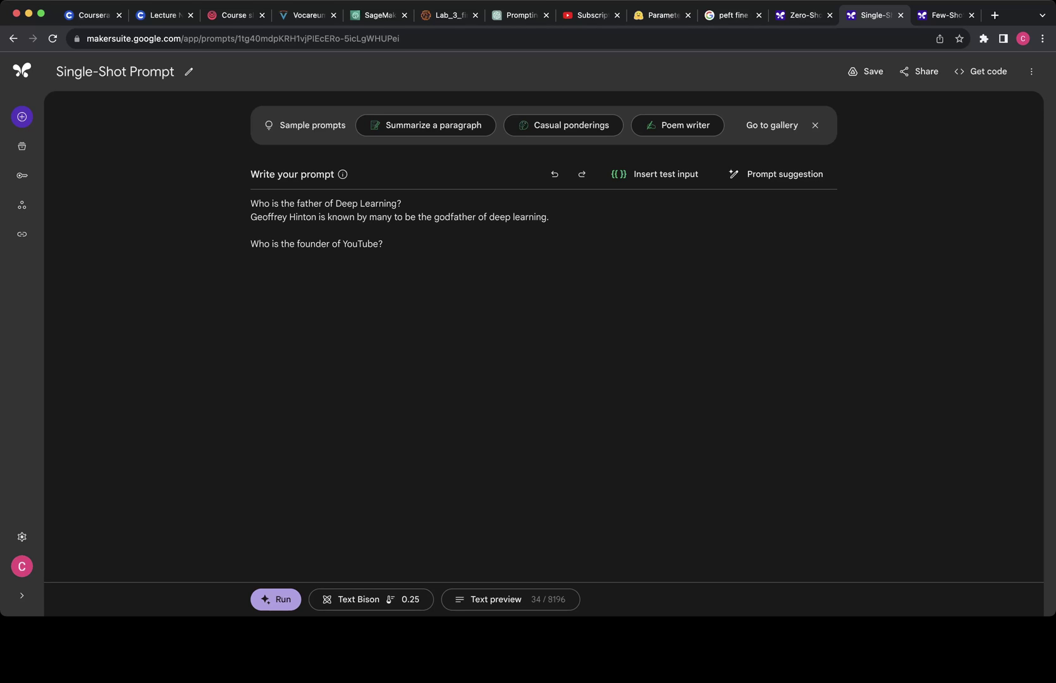
type("Jawed Karim")
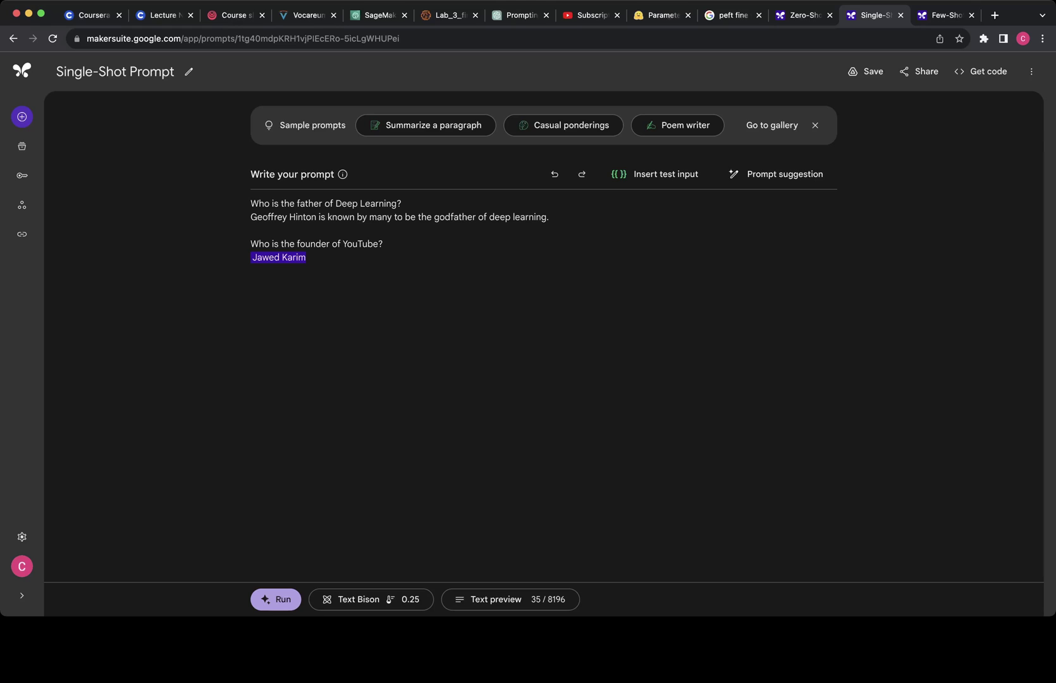
Run the Few-Shot Prompt asking for the founder of Amazon, and compare it with the zero-shot and single-shot prompts.
key("ctrl+Tab")
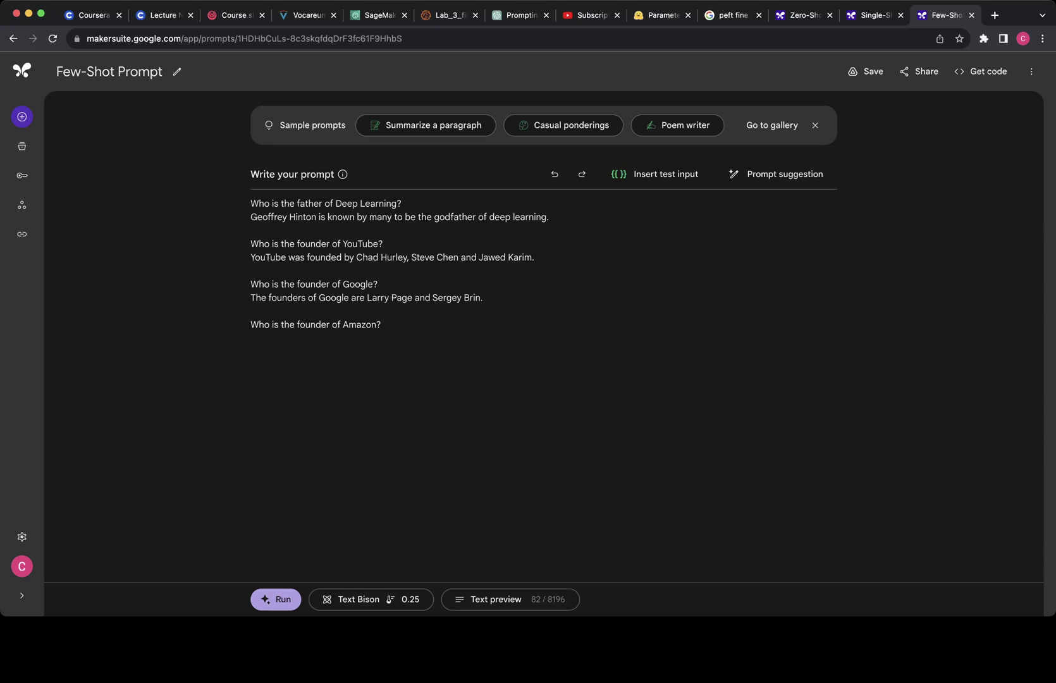
key("ctrl+Return")
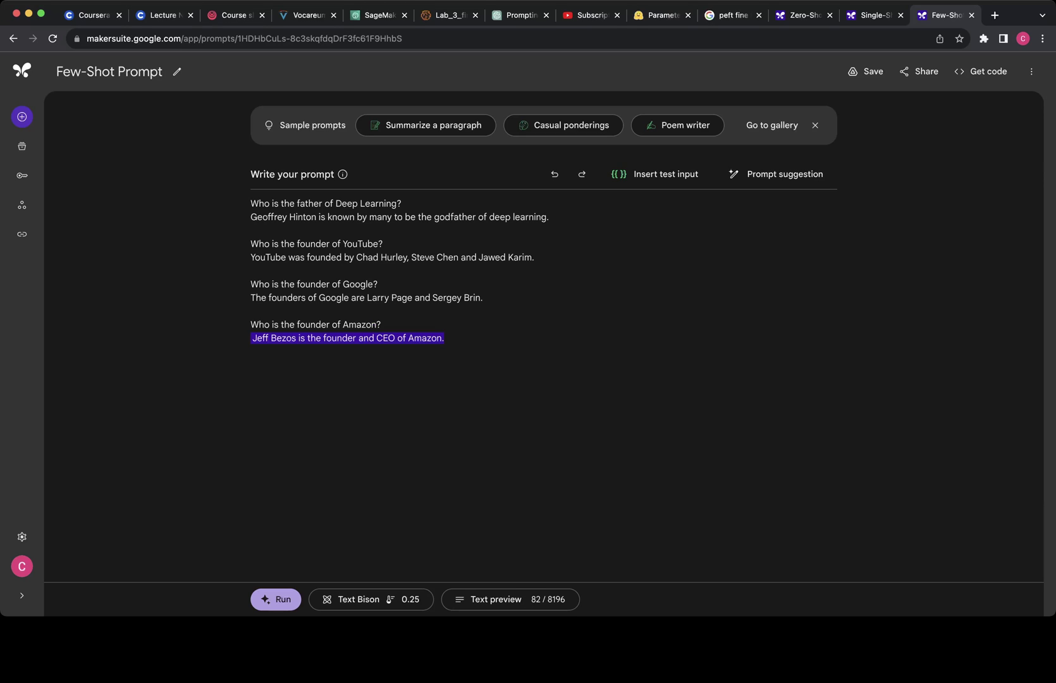
key("ctrl+shift+Tab")
key("ctrl+shift+Tab")
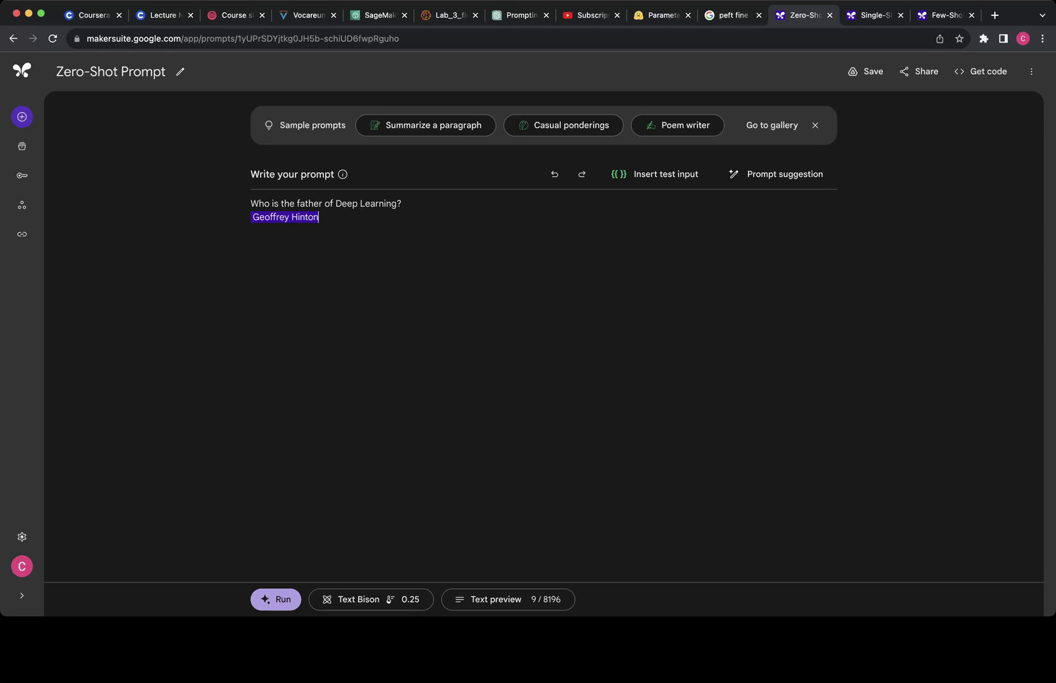
key("ctrl+Tab")
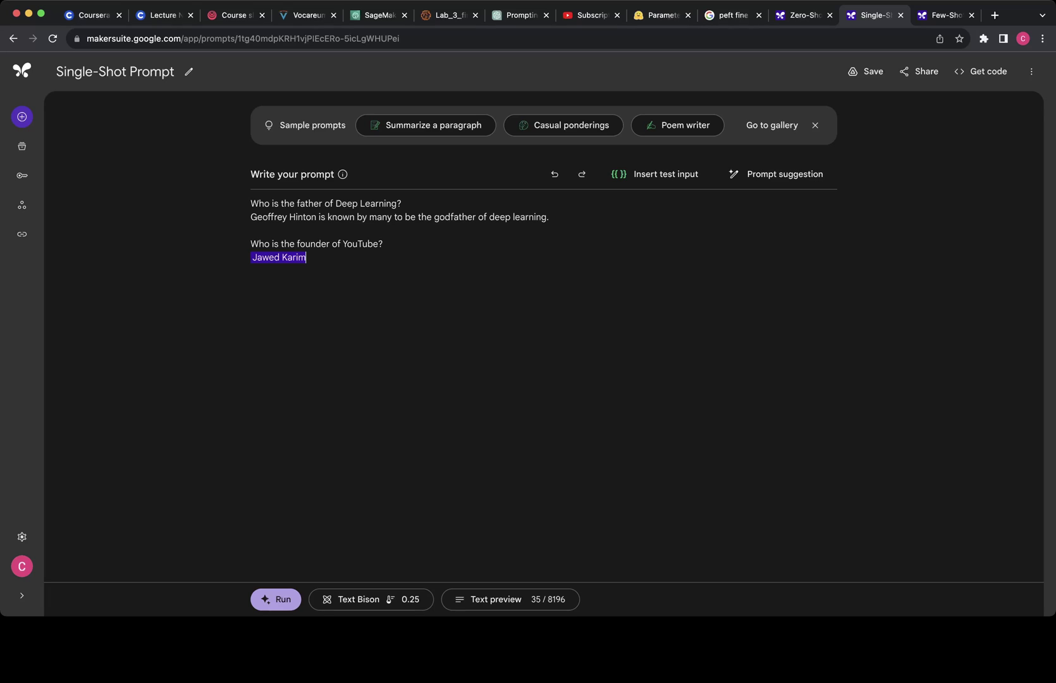
key("ctrl+Tab")
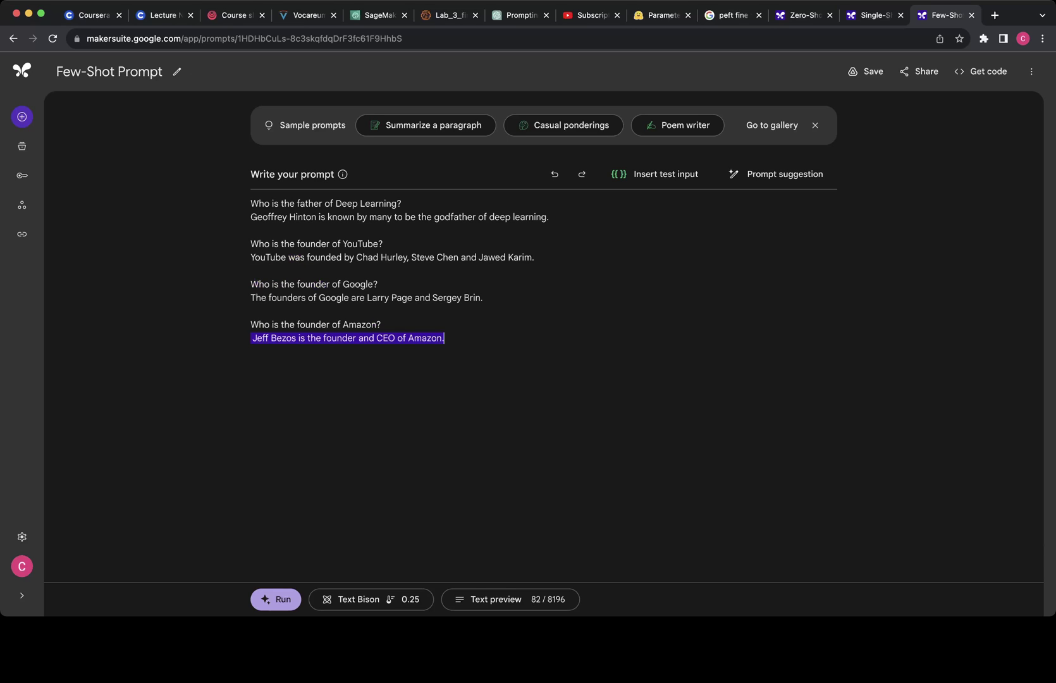
Add the question "Who is the Prime mininster of India" below the Amazon answer in the few-shot prompt, separated by a blank line.
key("Return")
key("Return")
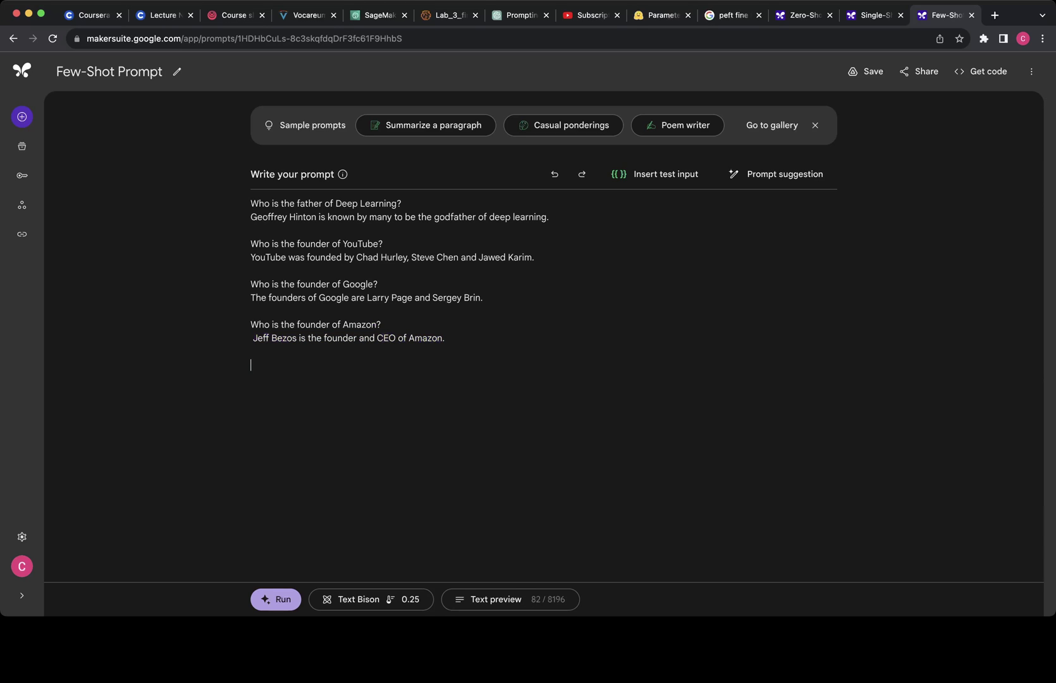
type("What is")
key("BackSpace")
key("BackSpace")
key("BackSpace")
key("BackSpace")
key("BackSpace")
key("BackSpace")
type("o is the Pr")
type("ime mininster of India")
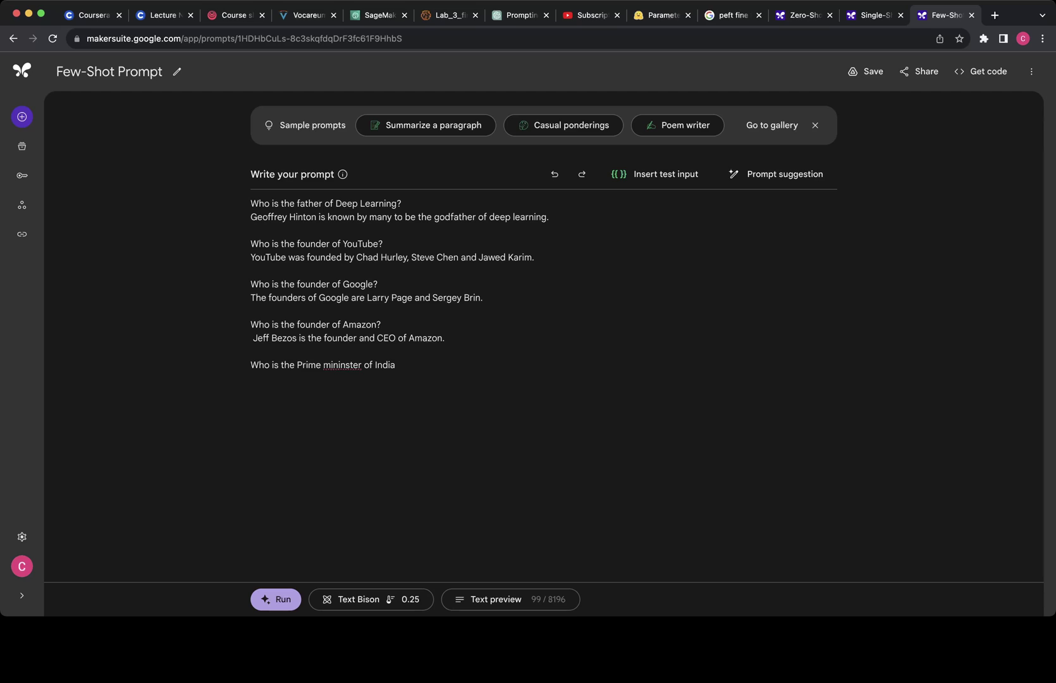